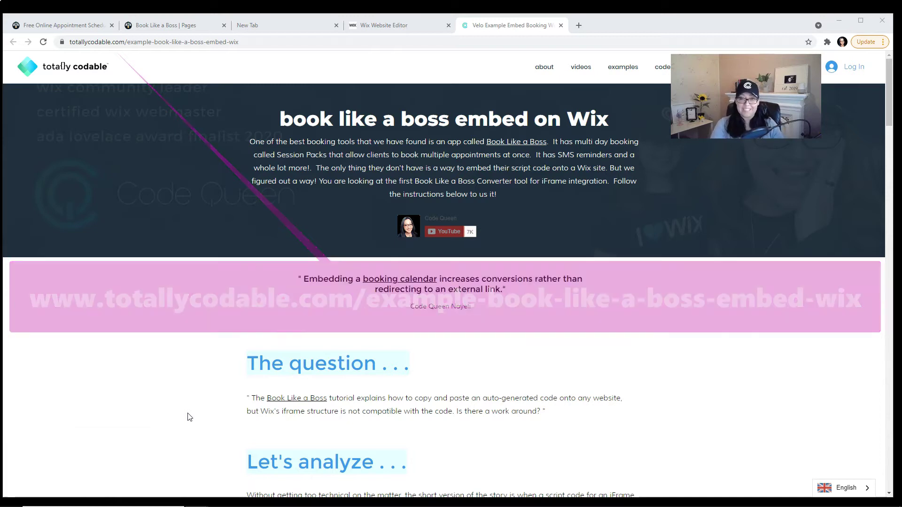
- Scroll down through the current page to review its contents
drag(887, 98, 539, 145)
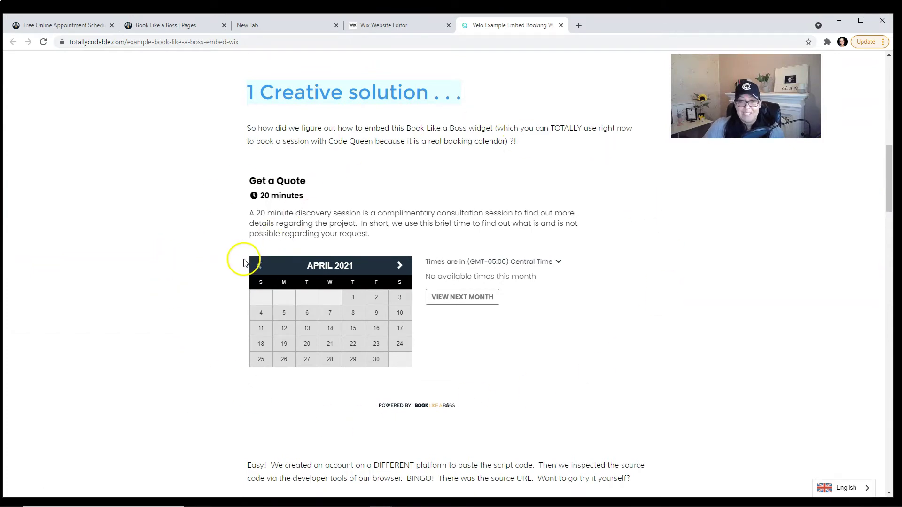
scroll(239, 261, down, 1)
scroll(239, 261, down, 8)
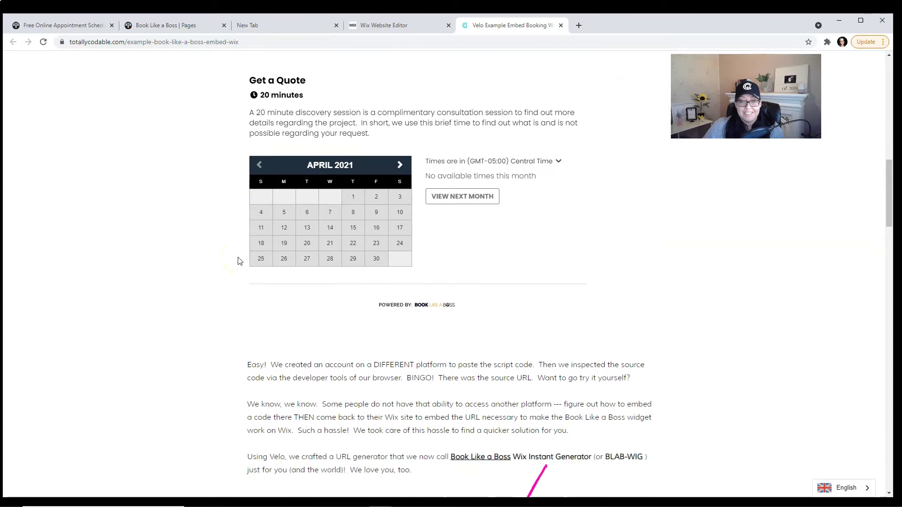
scroll(238, 261, down, 15)
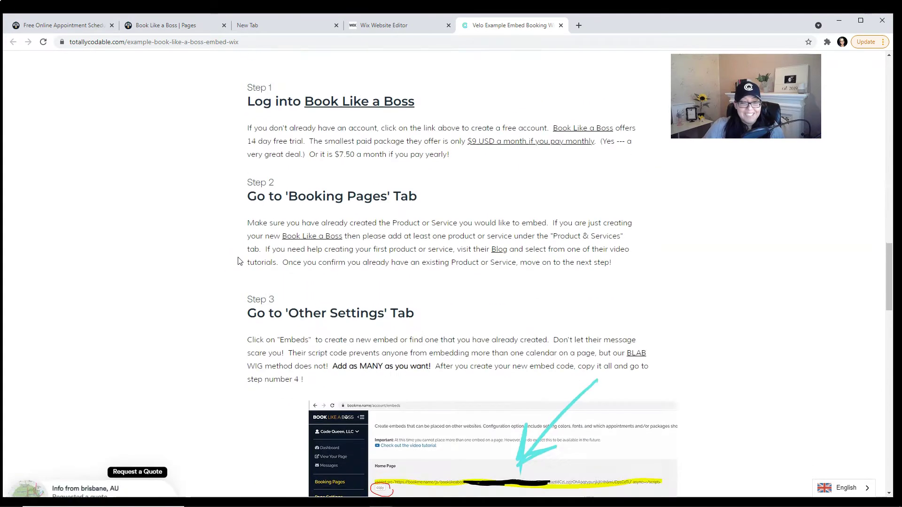
scroll(237, 261, down, 10)
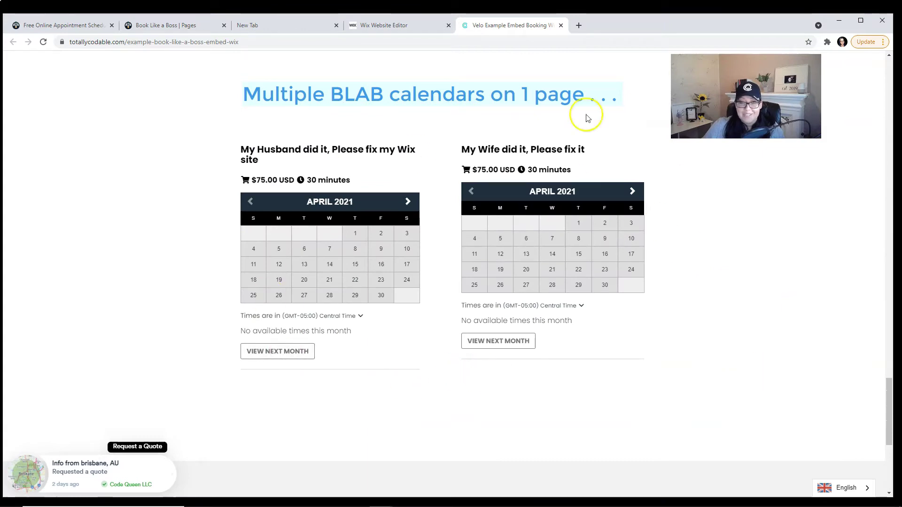
drag(887, 429, 894, 270)
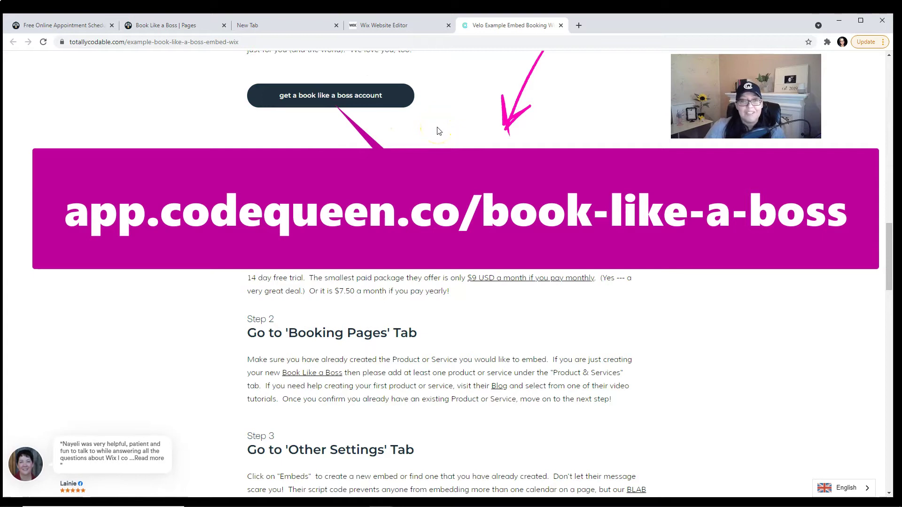
- Open Book Like a Boss Pricing and browse the Espresso, Mocha, Cappuccino, Latte and Enterprise plans
click(60, 26)
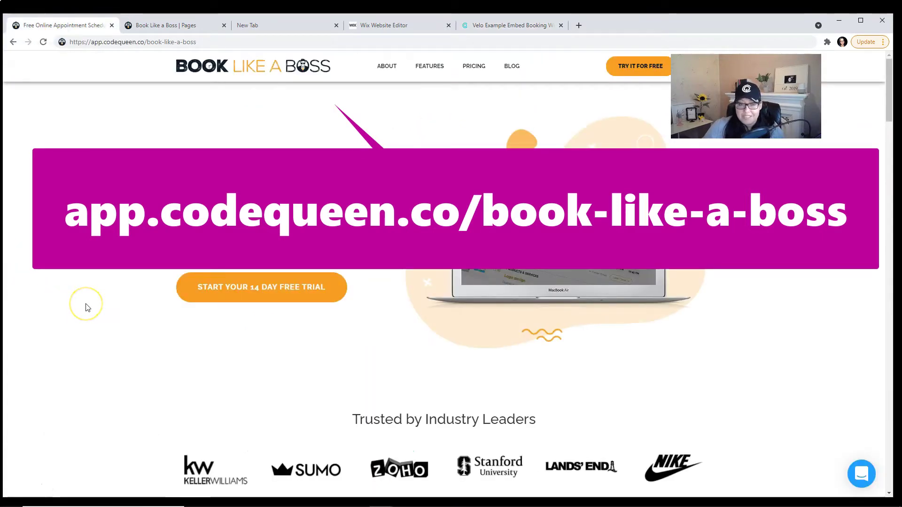
click(471, 70)
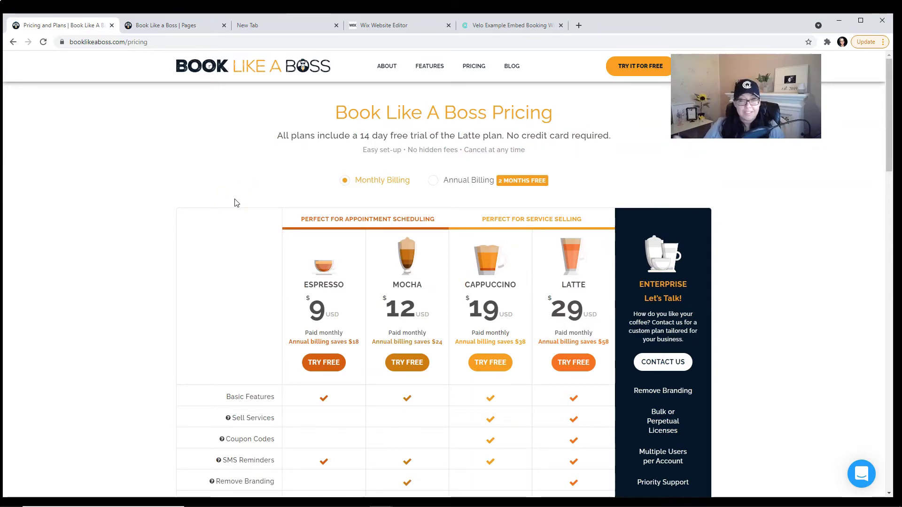
scroll(329, 249, down, 3)
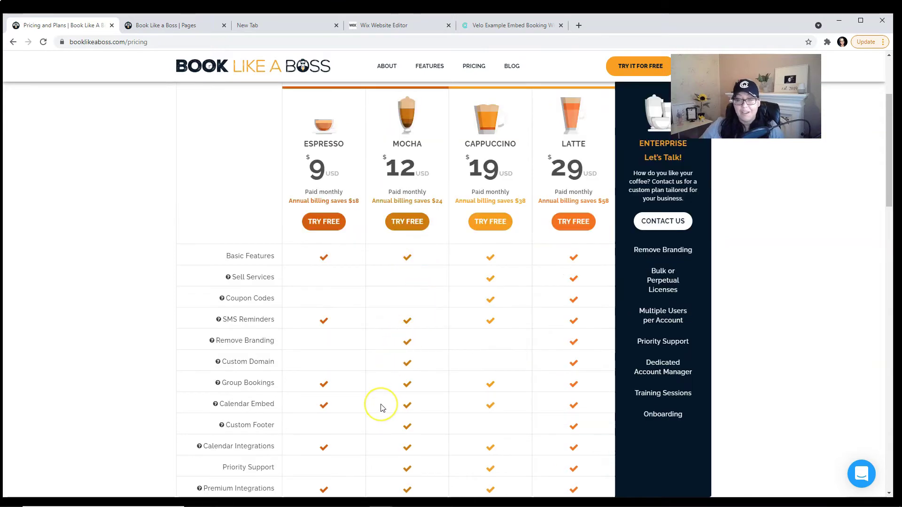
scroll(382, 408, down, 3)
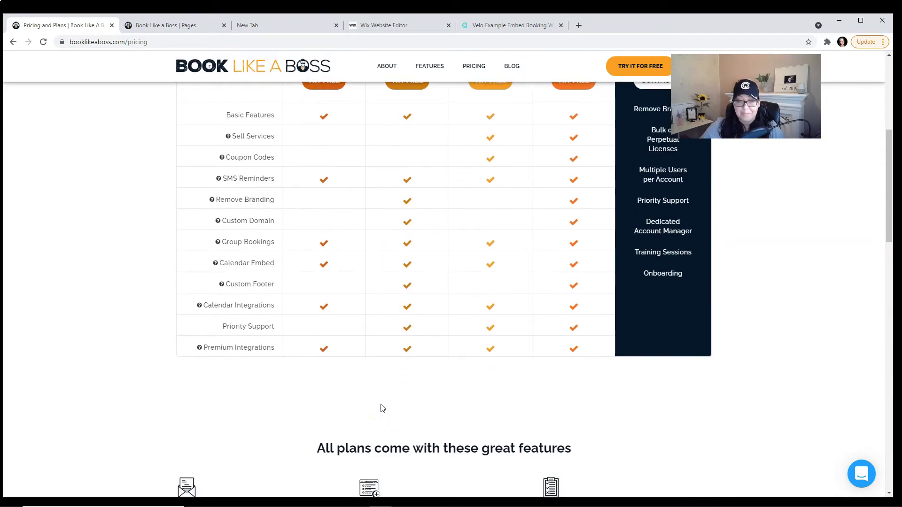
scroll(382, 408, up, 4)
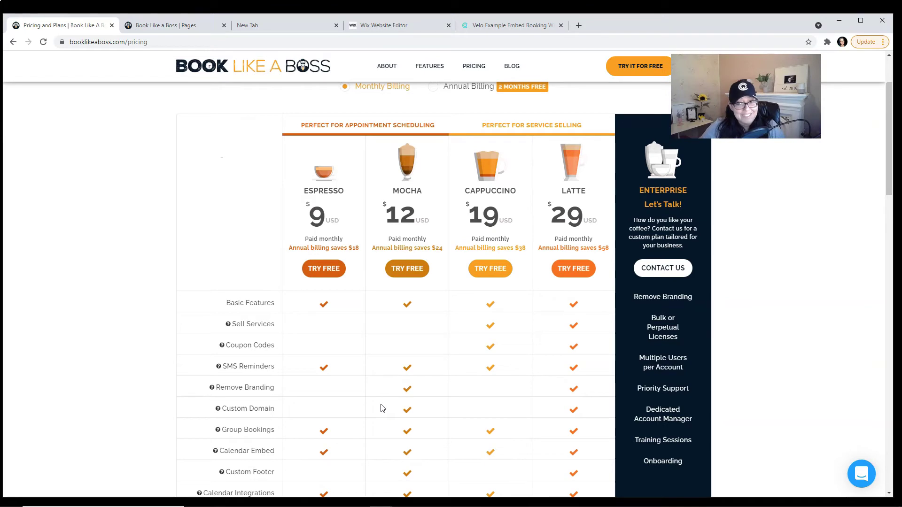
scroll(381, 408, up, 2)
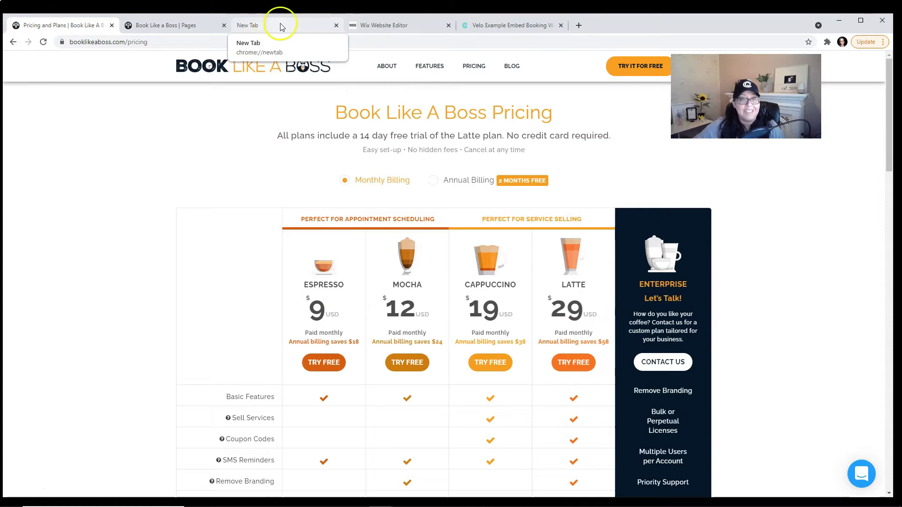
- From the Book Like a Boss dashboard, go to Other Settings > Embeds to list existing embeds
click(166, 31)
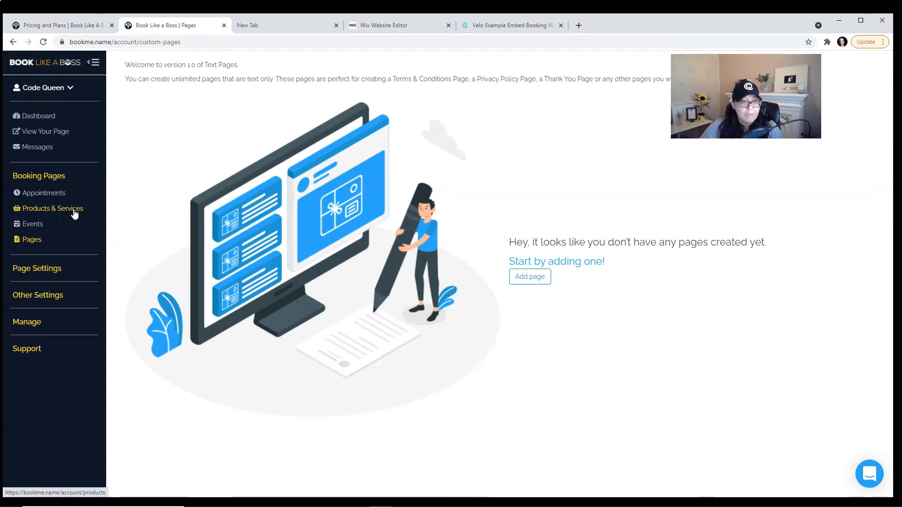
click(60, 211)
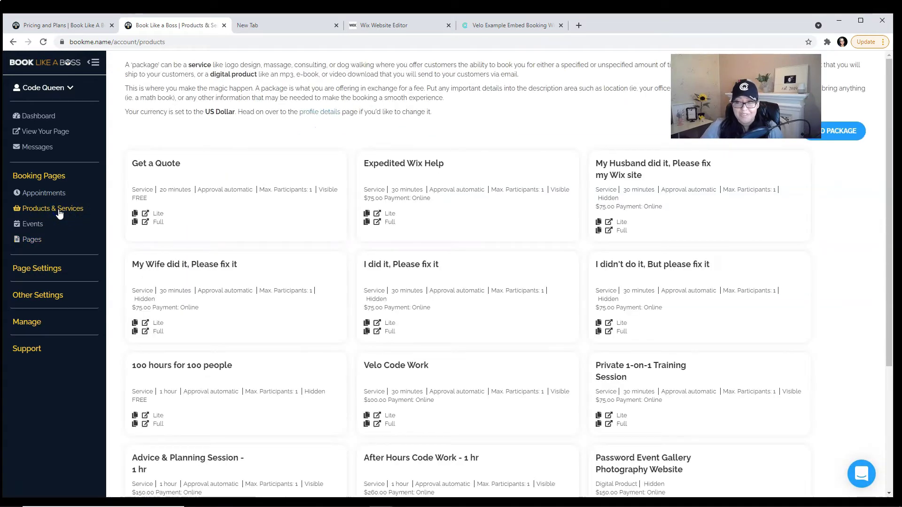
click(858, 136)
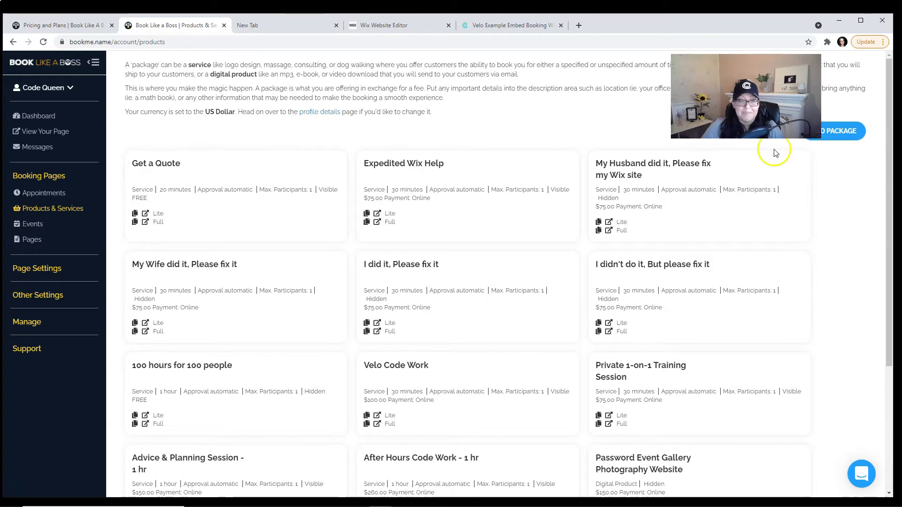
click(49, 211)
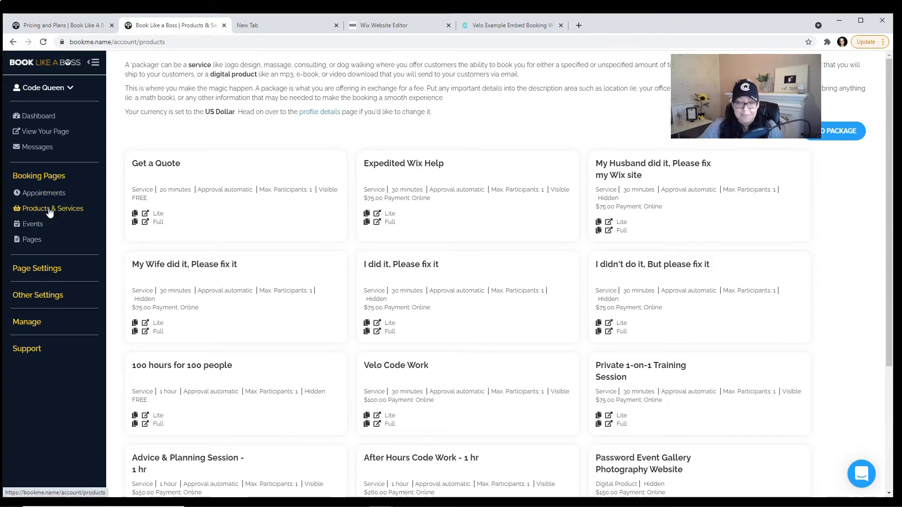
click(27, 301)
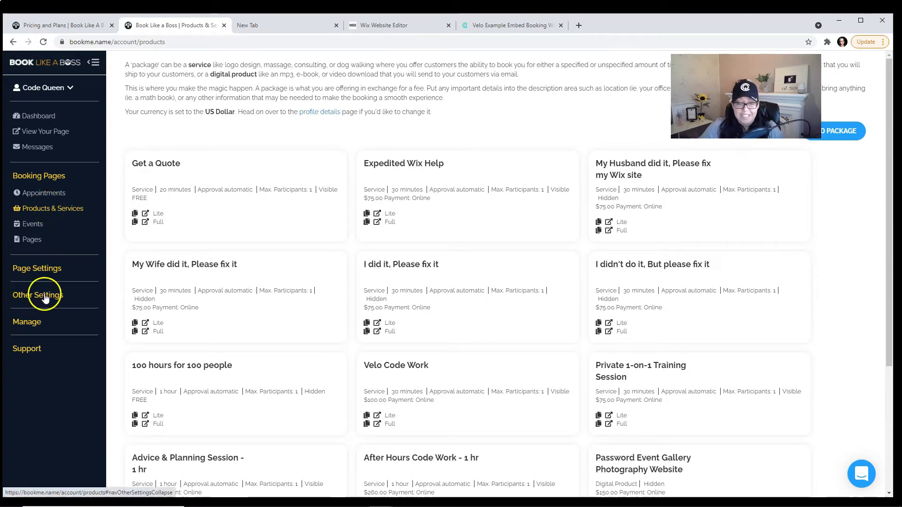
click(41, 295)
click(29, 324)
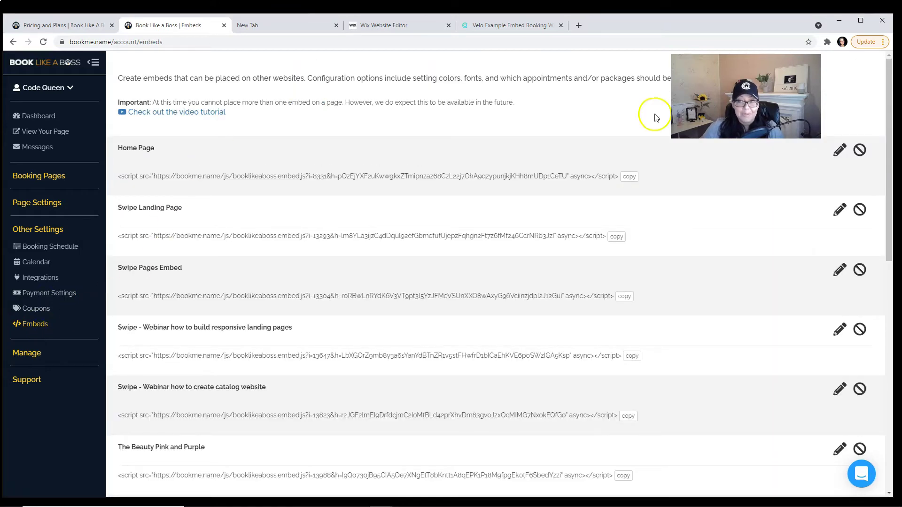
- Add Velo Code Work as the package for the new embed
scroll(403, 306, down, 15)
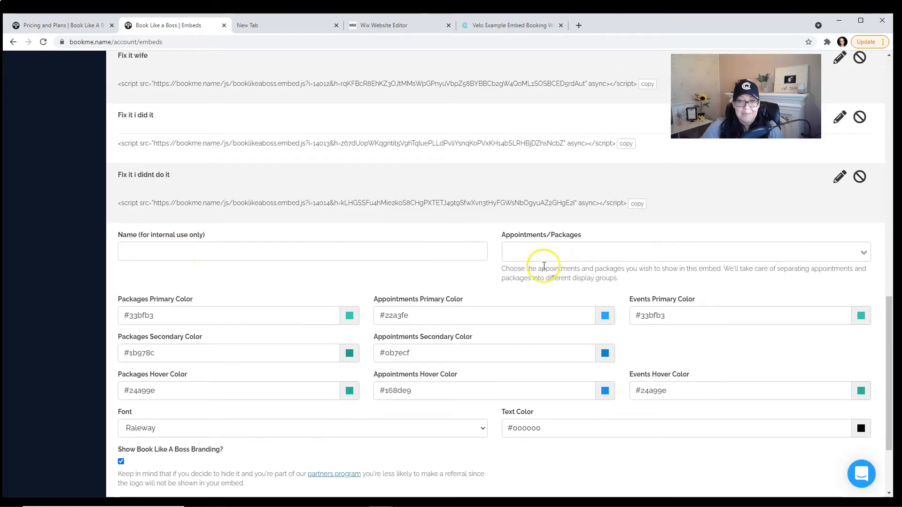
click(541, 256)
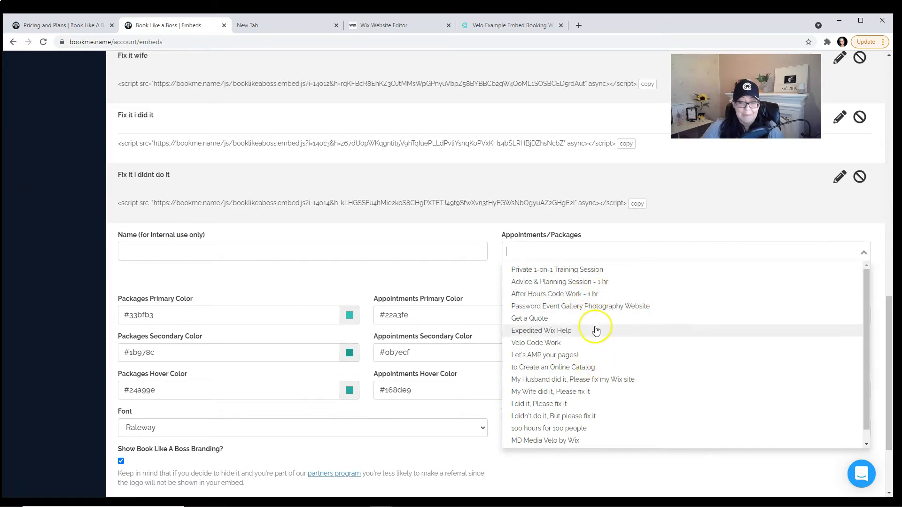
click(579, 343)
click(332, 271)
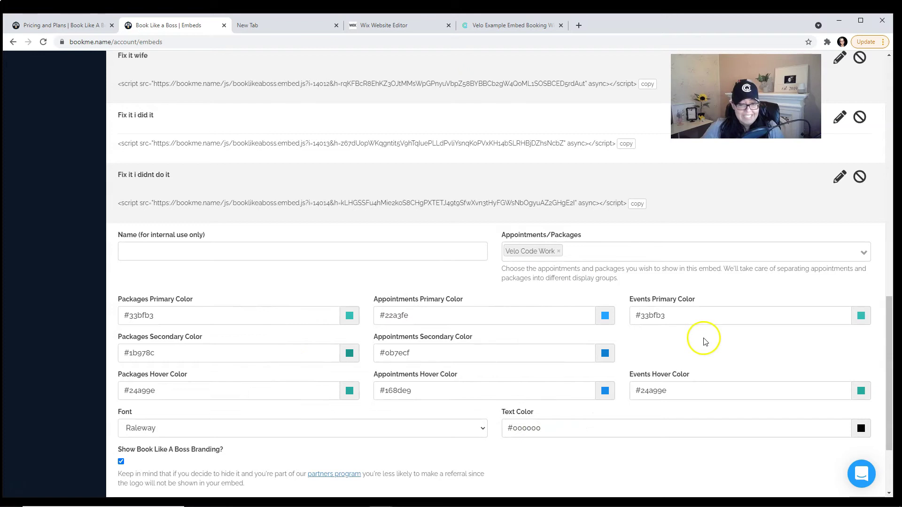
- Copy the script code of the 'Fix it i didnt do it' embed
scroll(704, 338, down, 2)
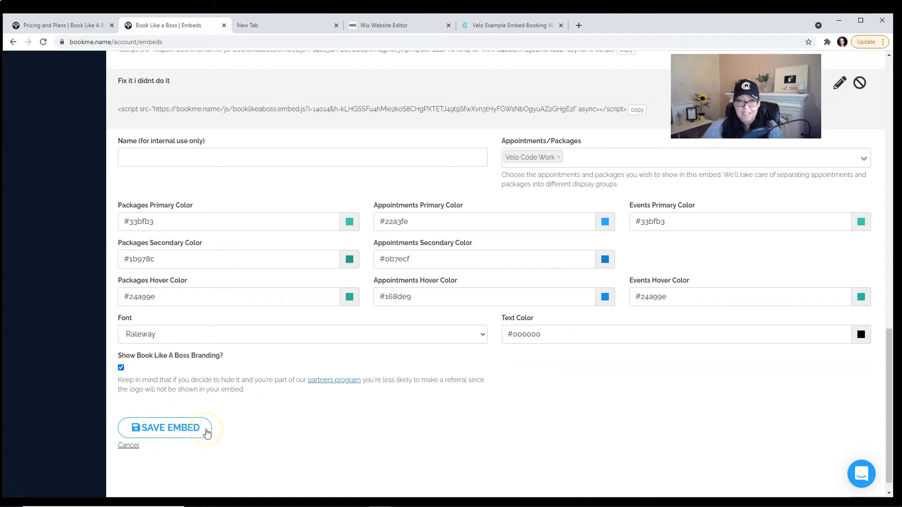
scroll(206, 432, up, 4)
drag(113, 296, 628, 296)
click(693, 280)
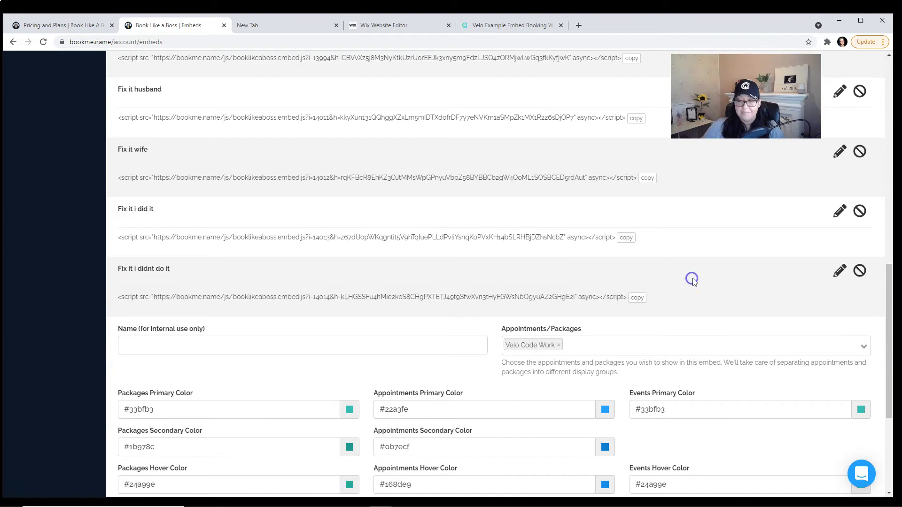
click(638, 298)
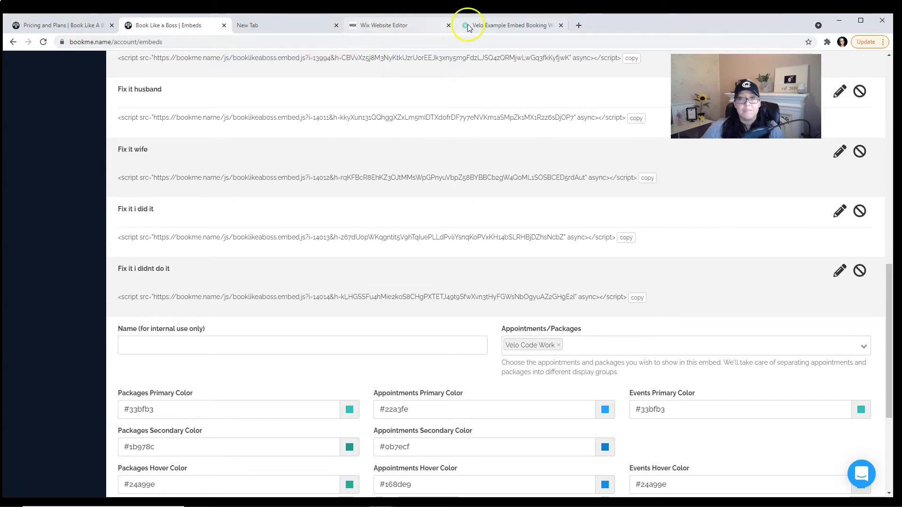
- Paste the embed script into the Step 4 'Convert your Script Code here' field on Totally Codable
click(490, 26)
scroll(383, 215, down, 15)
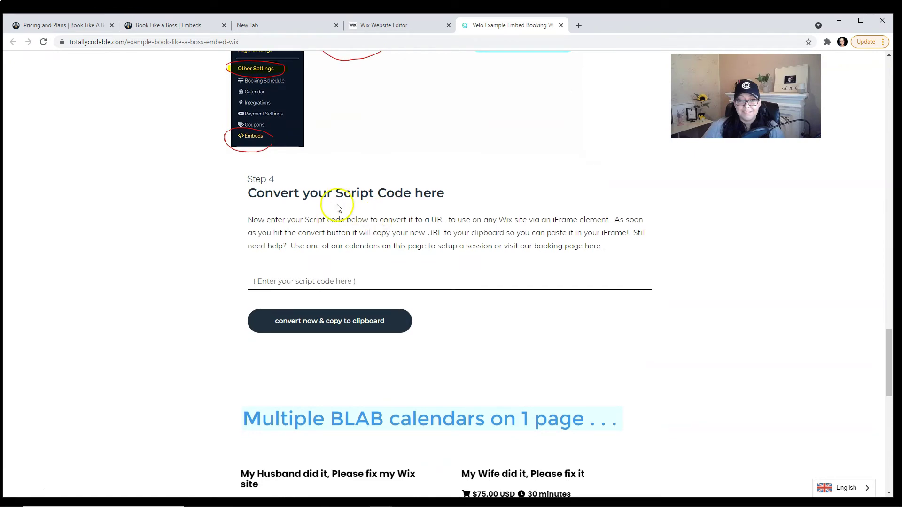
drag(243, 178, 296, 179)
drag(444, 195, 257, 193)
click(318, 280)
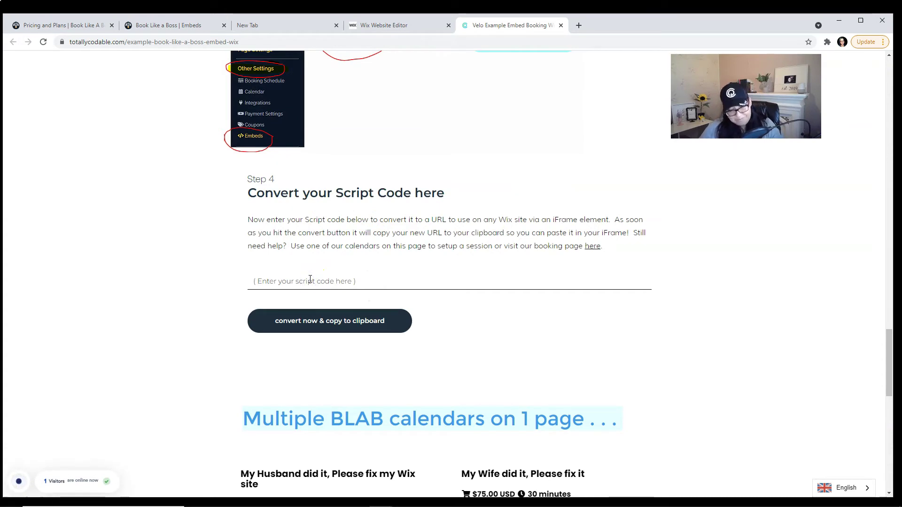
key(ctrl+v)
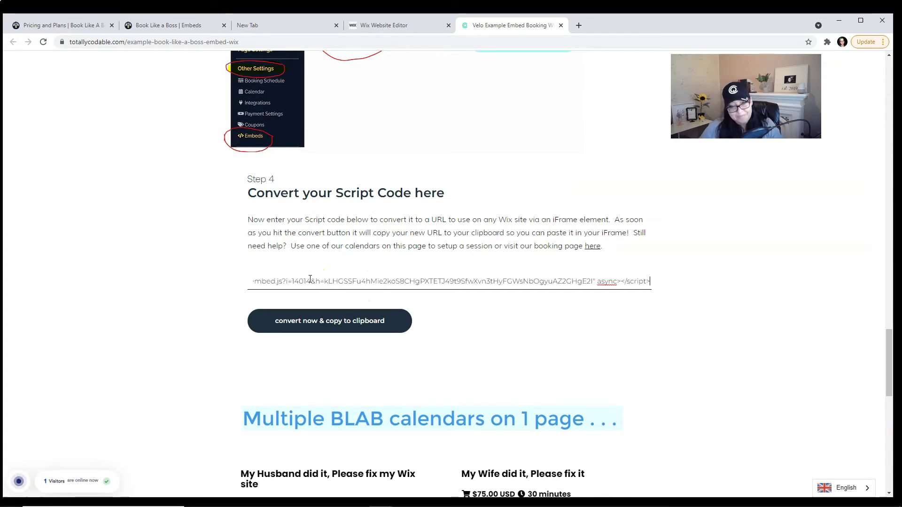
- Convert the script to a URL and copy it to the clipboard
click(556, 308)
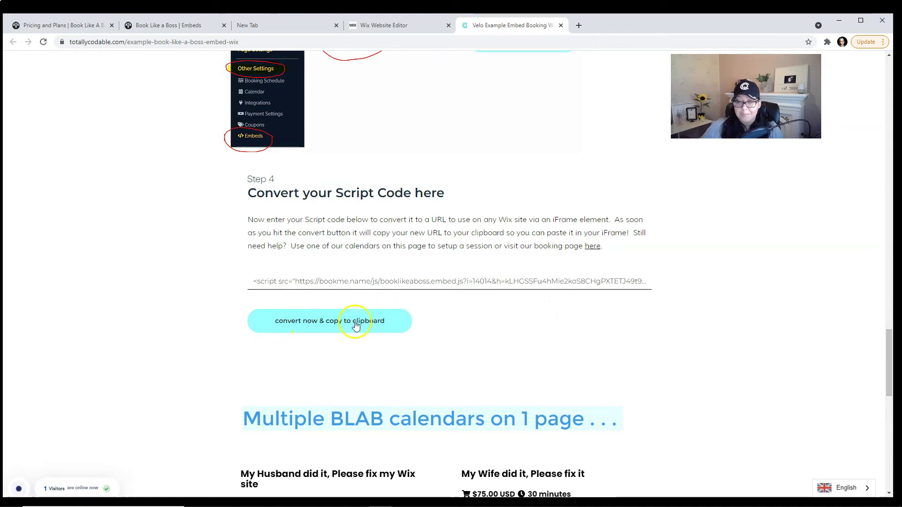
click(357, 324)
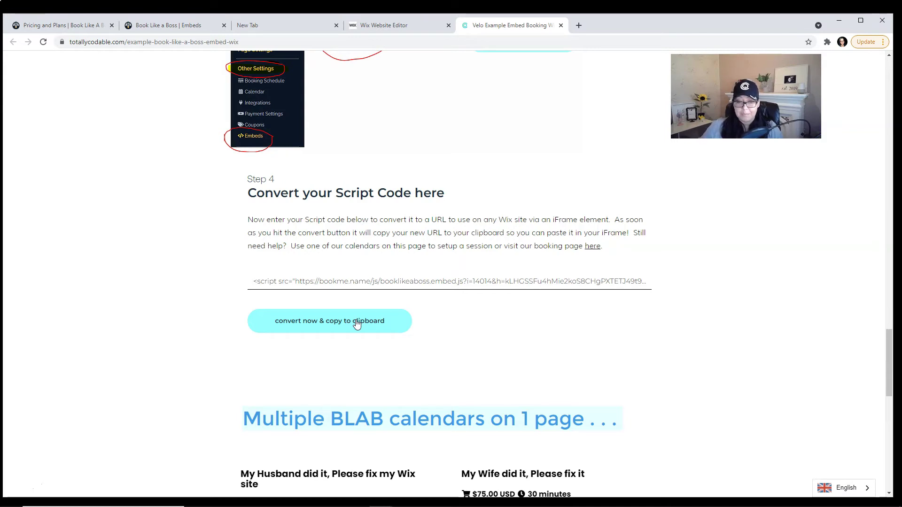
click(356, 324)
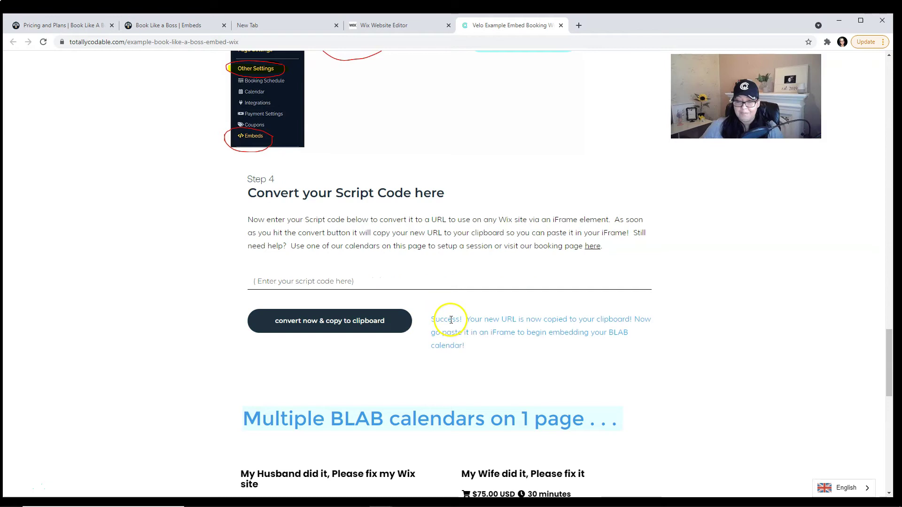
click(521, 349)
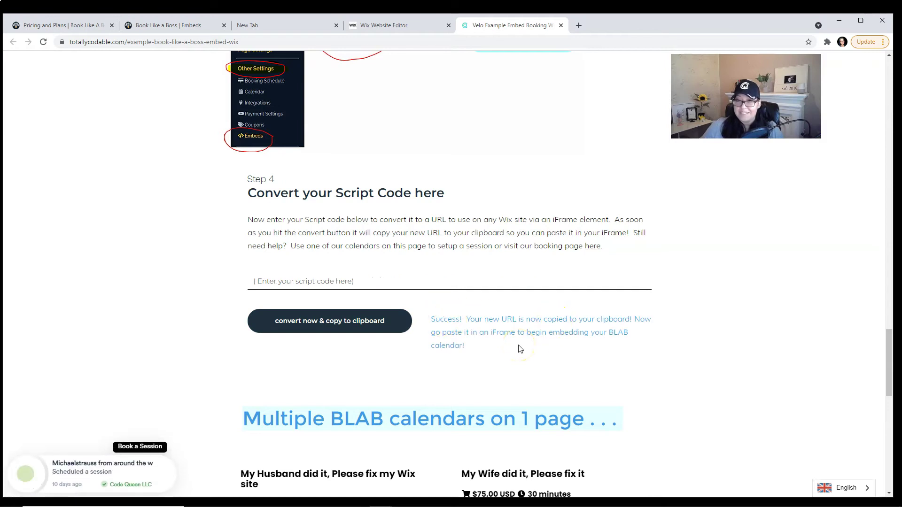
click(526, 347)
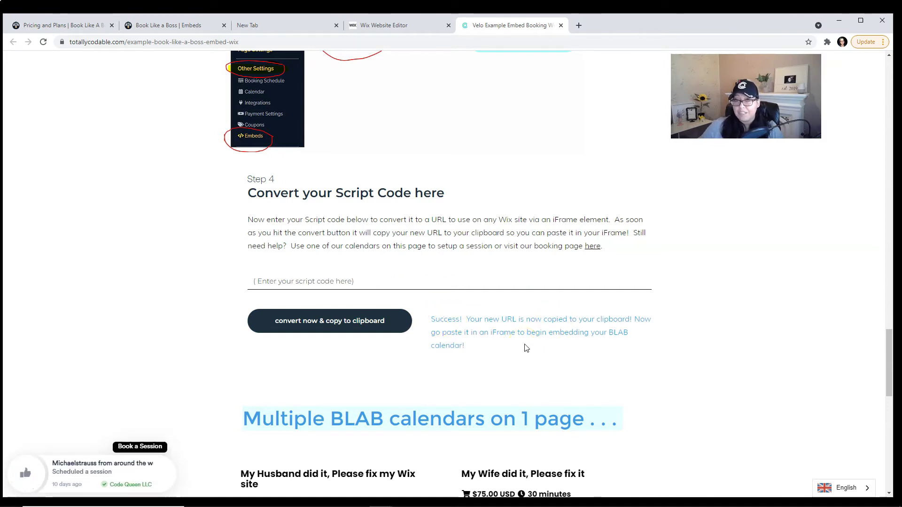
click(527, 346)
click(545, 342)
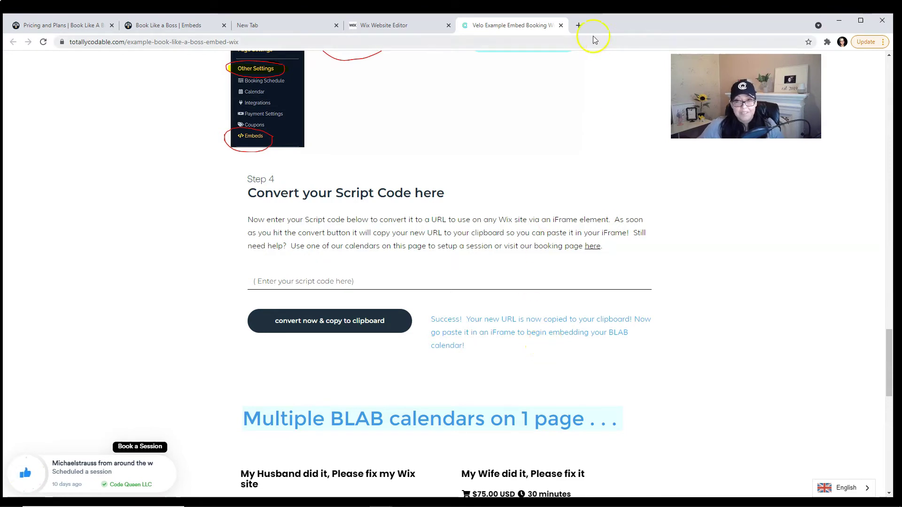
click(579, 26)
text(https://bookme.name/embed/14014/kLHGSSFu4hMie2koS8CHgPXTETJ49t9SfwXvn3tHyFGWsNbOgyuAZ2GHgE2I)
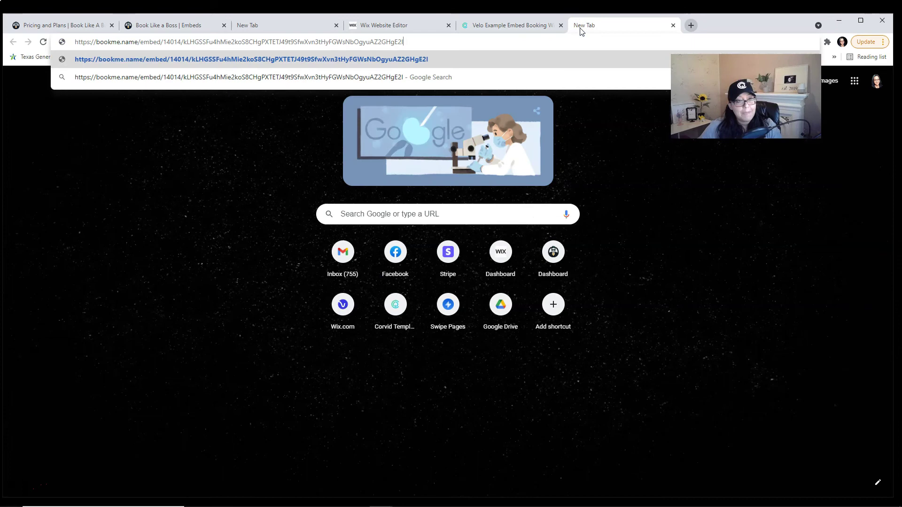
key(Return)
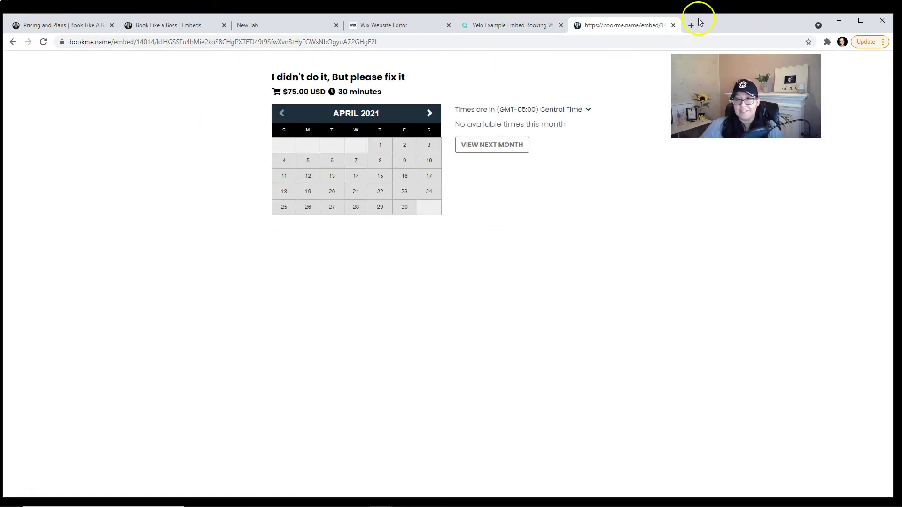
click(674, 25)
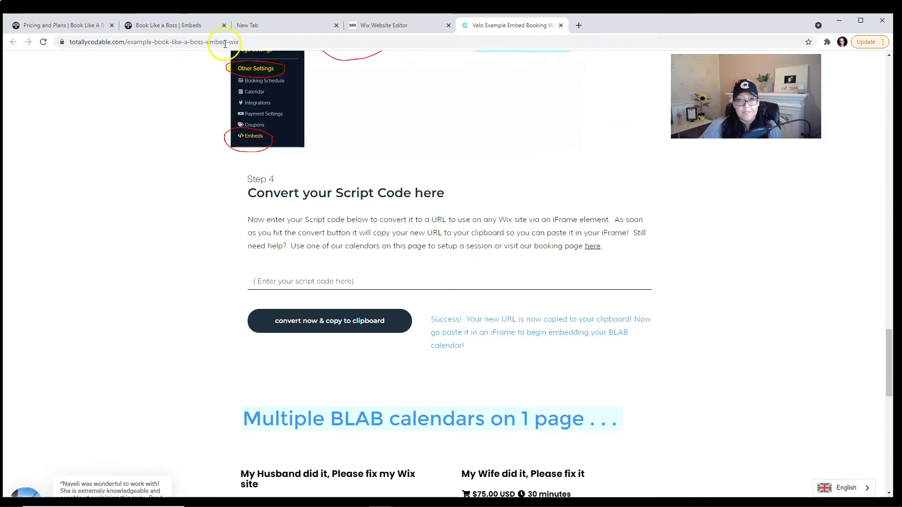
- Back in the Wix editor, add an empty HTML iframe embed element from the Embed options
click(381, 28)
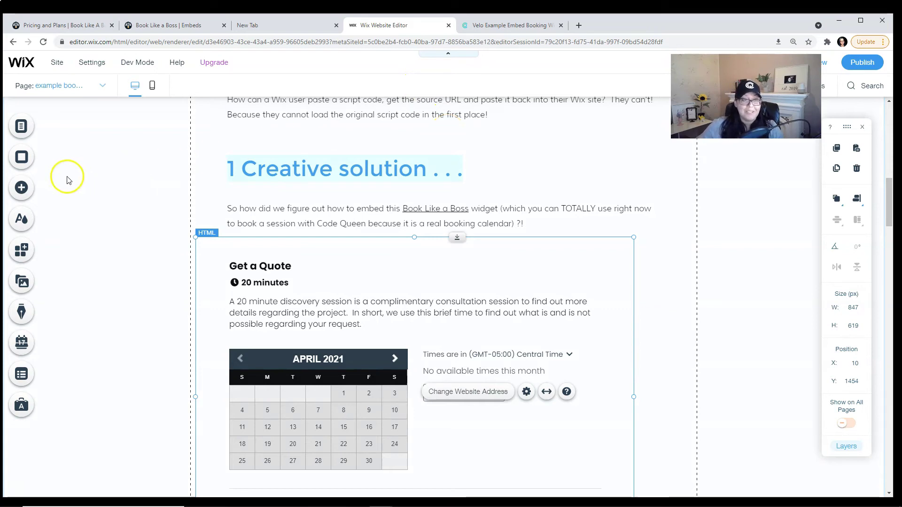
click(22, 188)
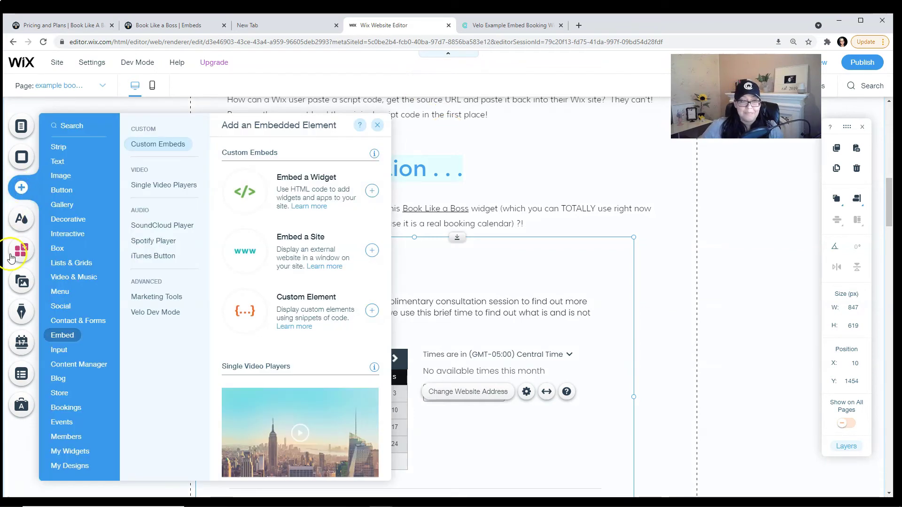
click(64, 337)
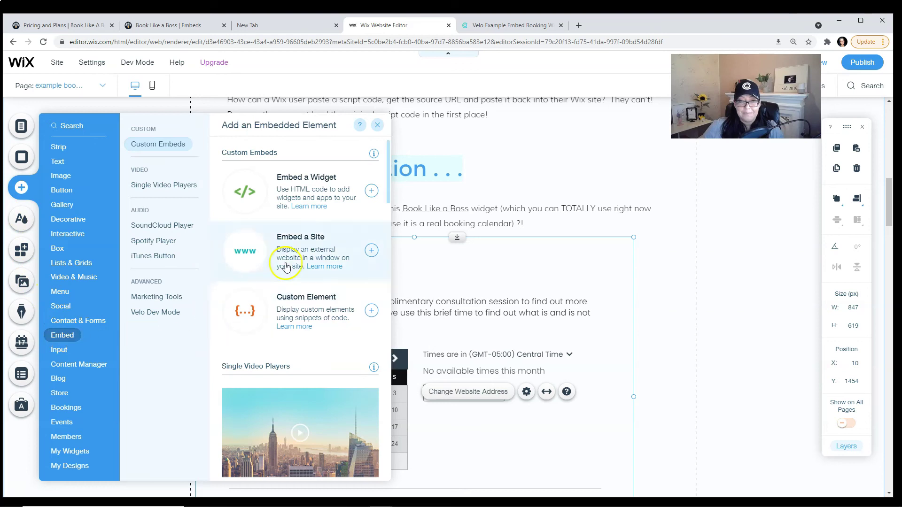
click(288, 189)
click(321, 188)
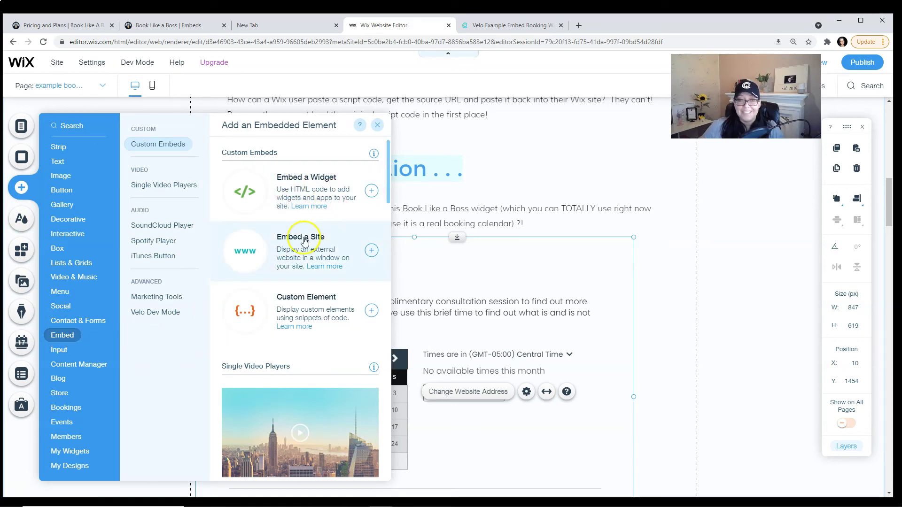
click(289, 251)
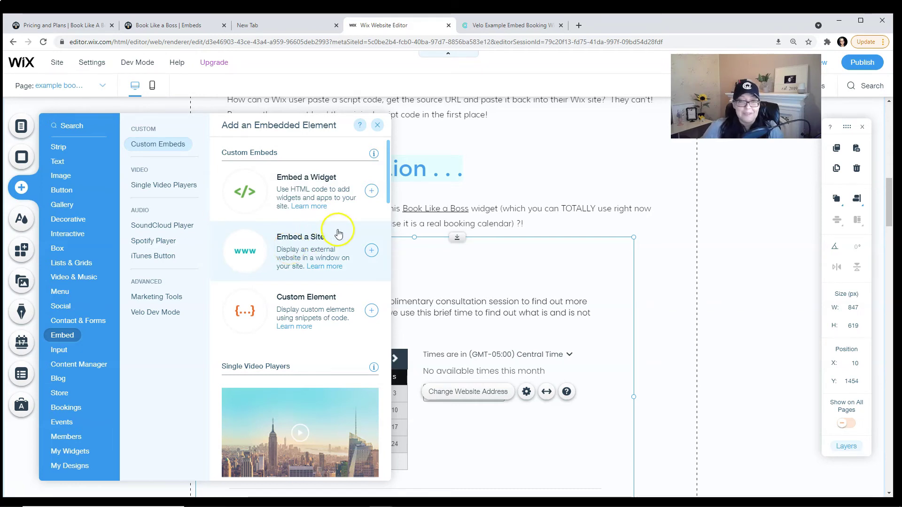
click(371, 191)
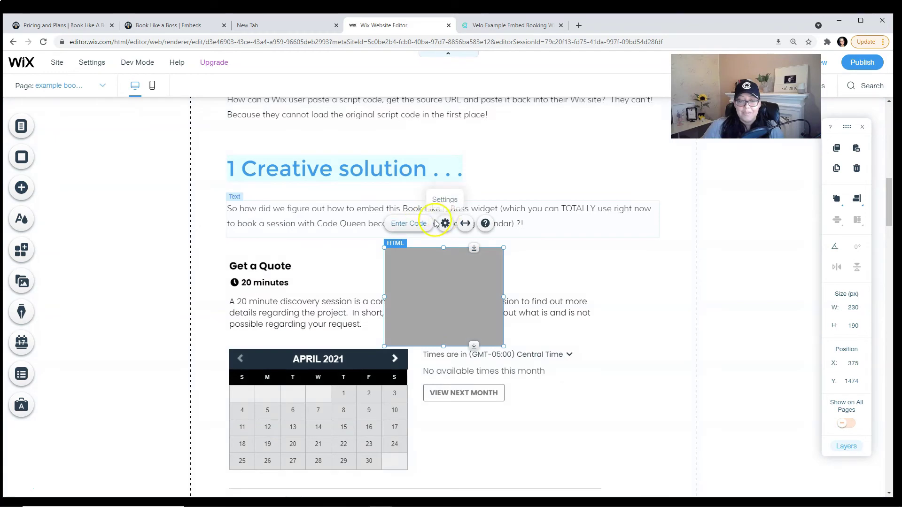
- Set the embed to Website Address, paste the bookme.name URL and apply it
click(417, 225)
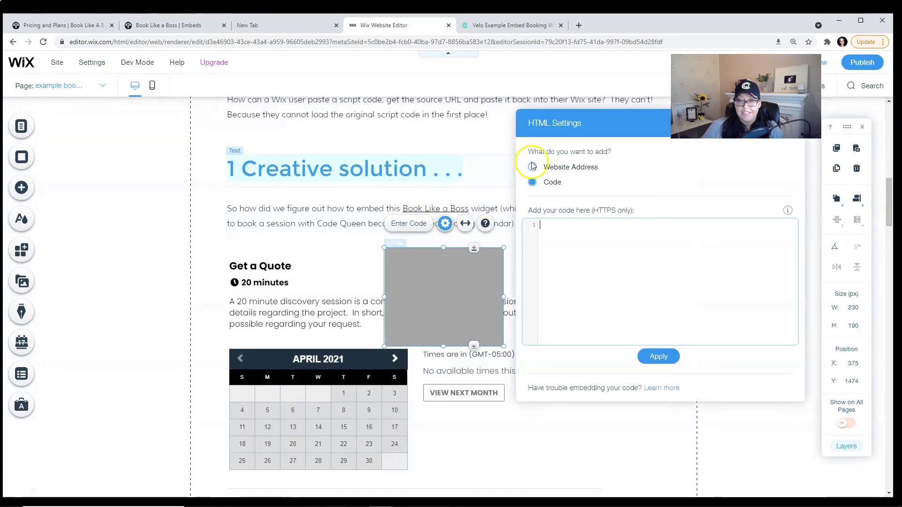
click(567, 168)
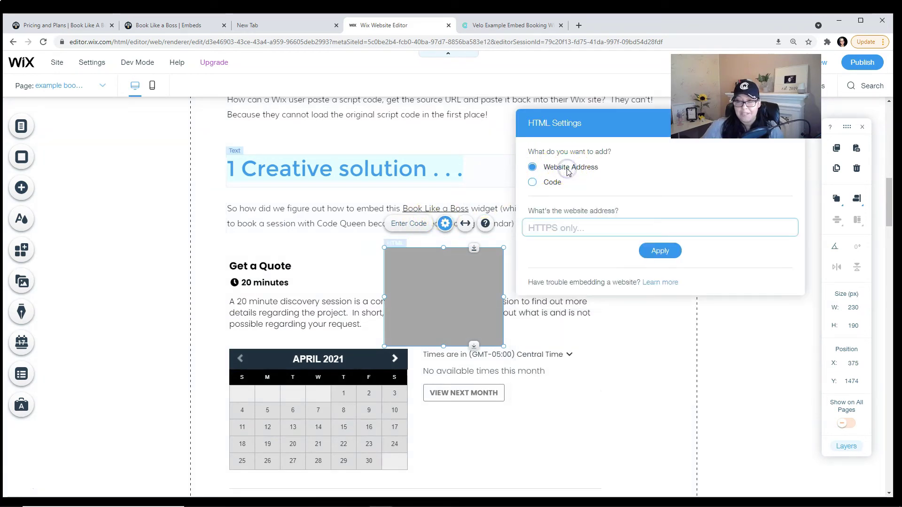
right_click(624, 228)
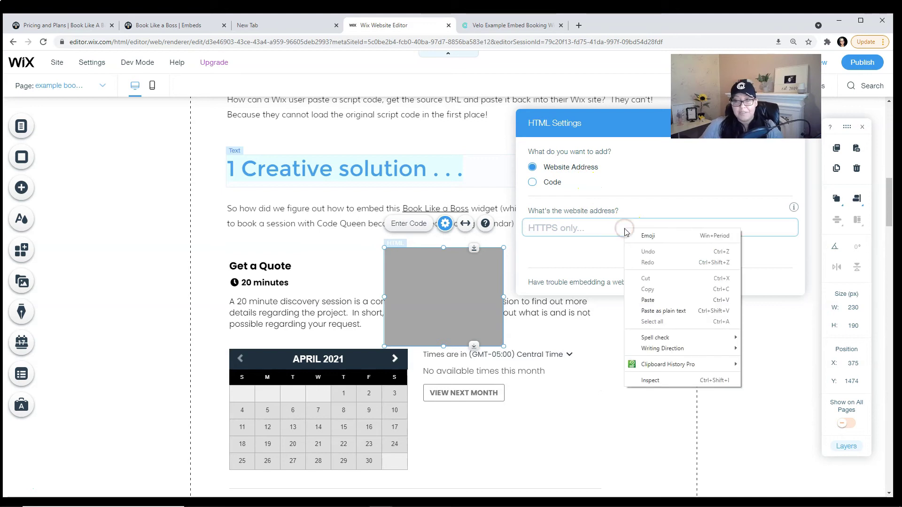
click(648, 300)
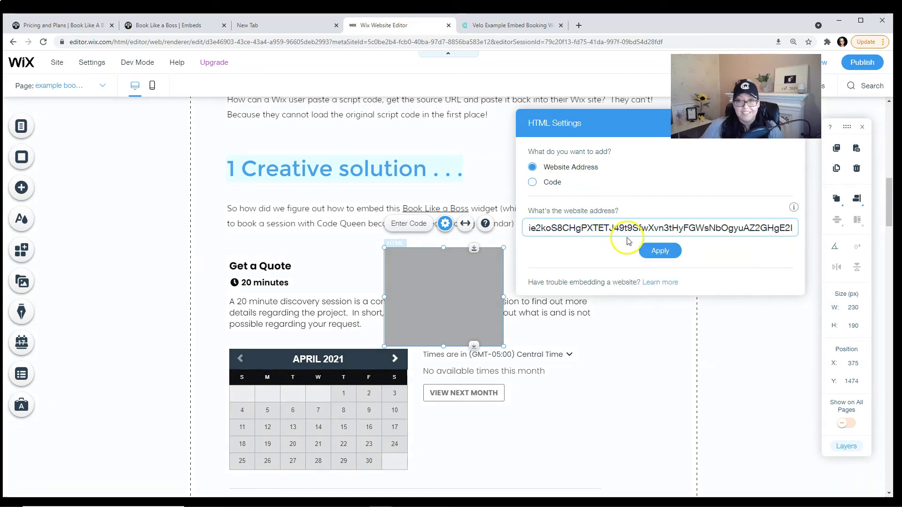
click(660, 251)
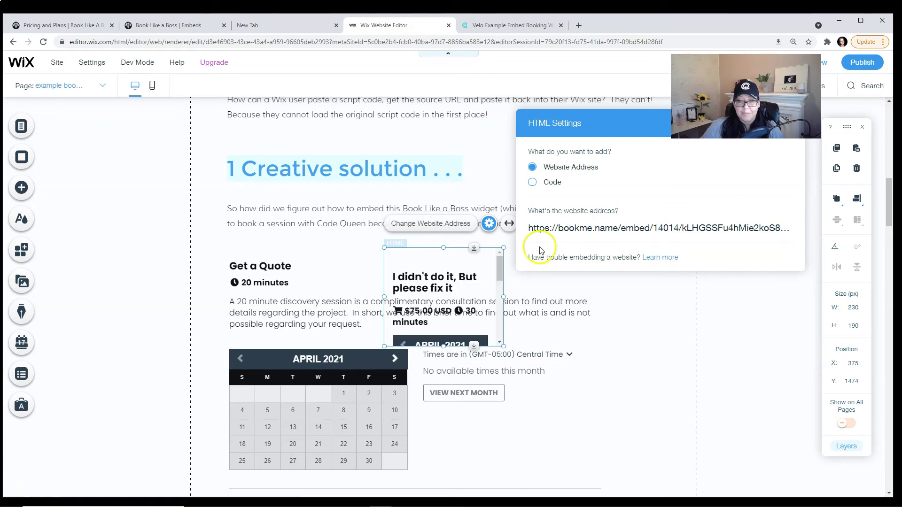
- Move the calendar embed right and resize it to 575 × 717 px
drag(473, 273, 571, 212)
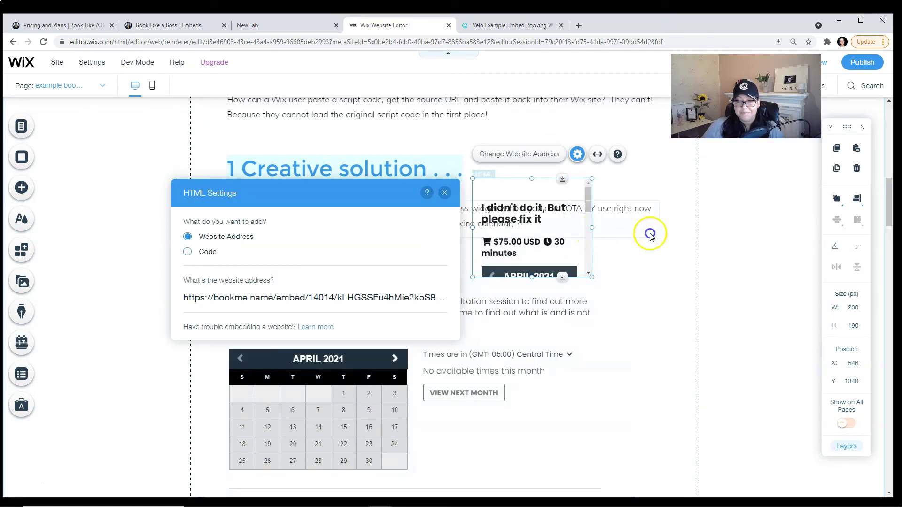
drag(650, 236, 770, 229)
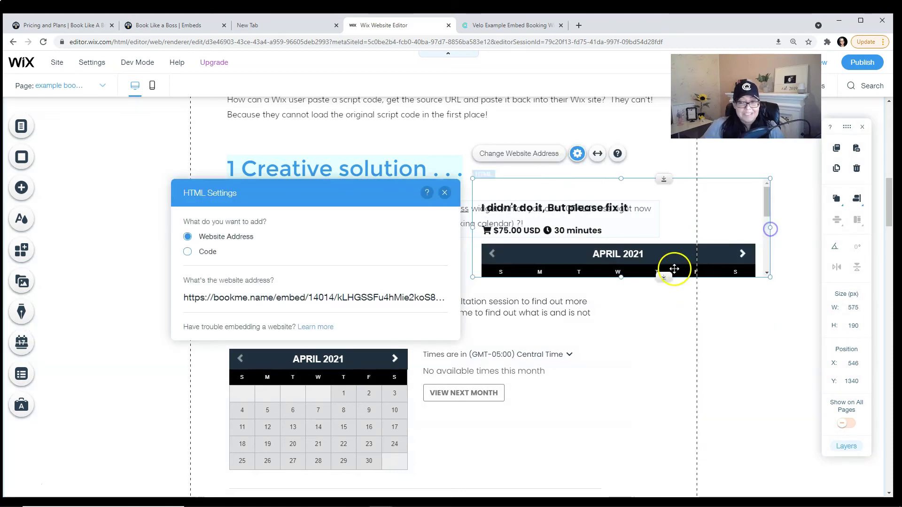
drag(622, 284, 606, 465)
scroll(632, 299, down, 2)
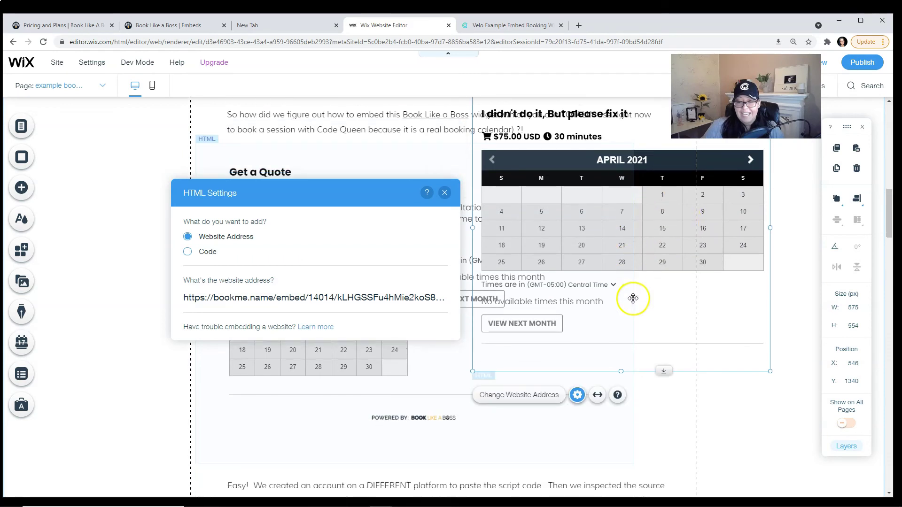
drag(621, 371, 622, 456)
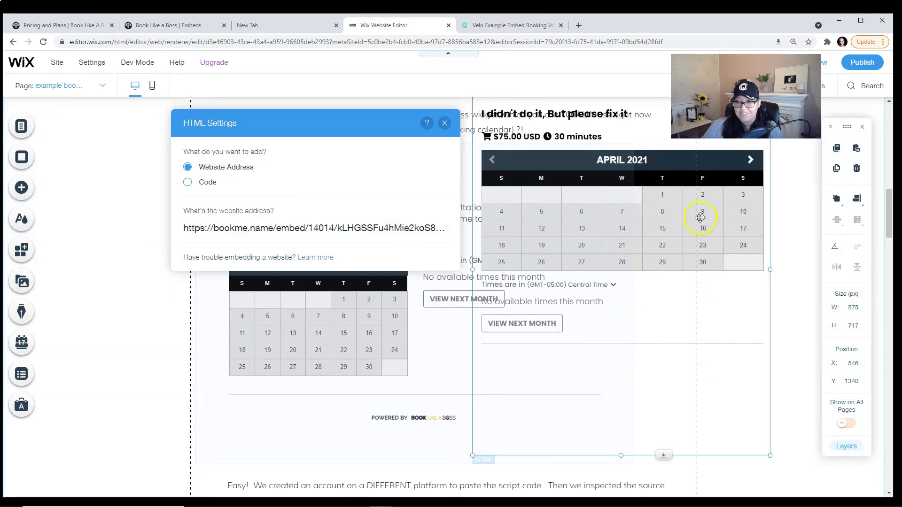
drag(700, 217, 727, 255)
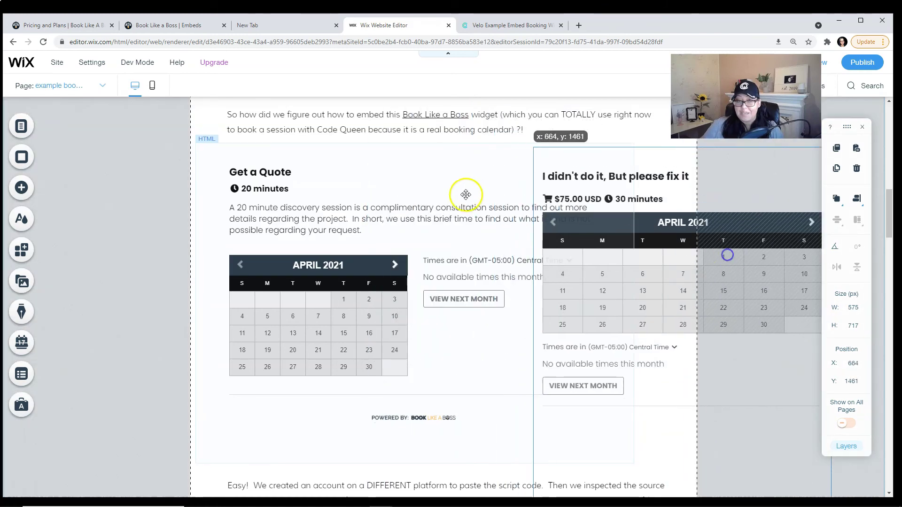
- Nudge the Get a Quote widget into place beside the calendar embed
click(466, 195)
drag(413, 188, 487, 183)
click(657, 230)
click(722, 269)
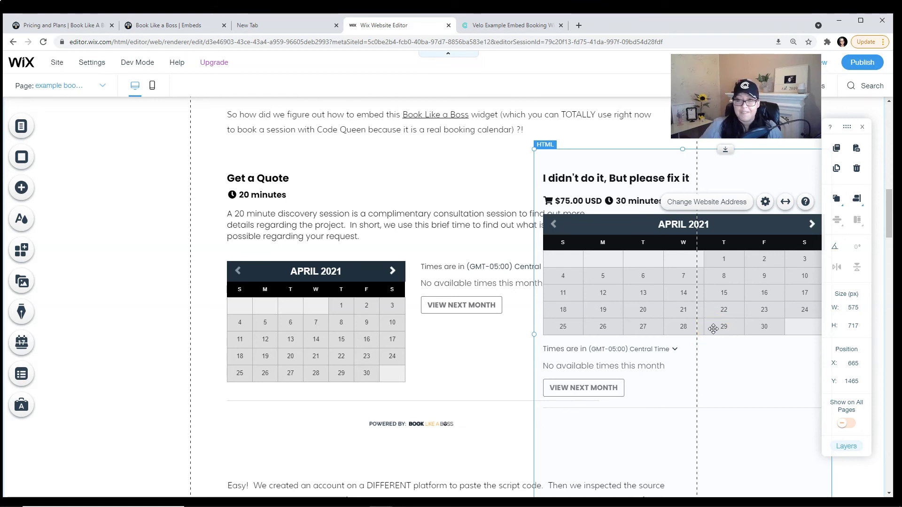
click(393, 302)
click(666, 296)
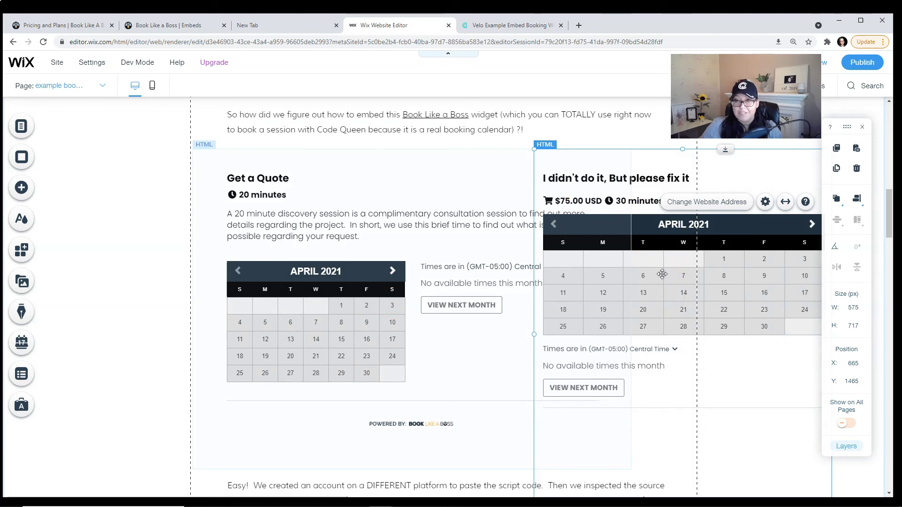
click(722, 201)
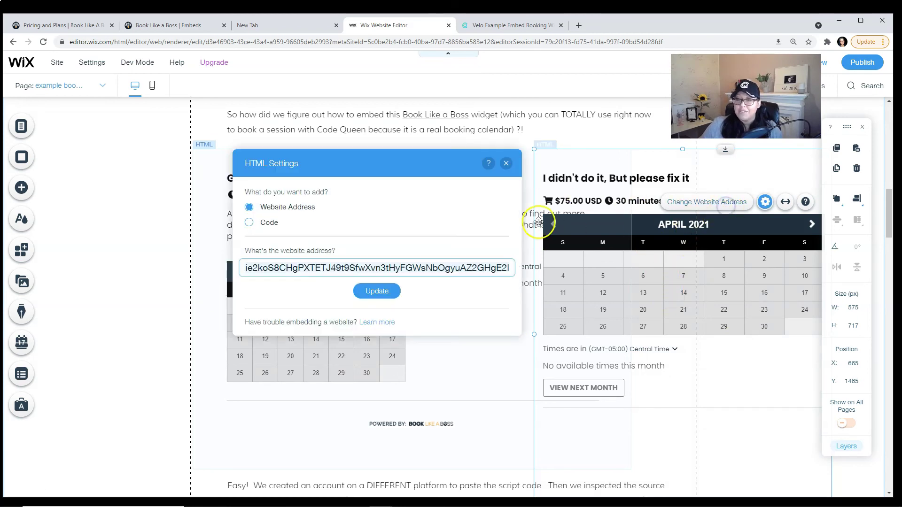
click(289, 268)
click(506, 163)
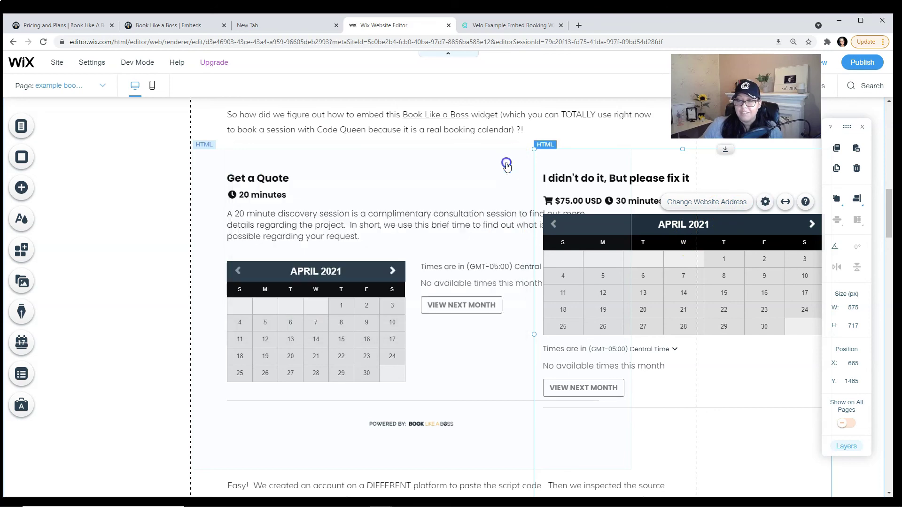